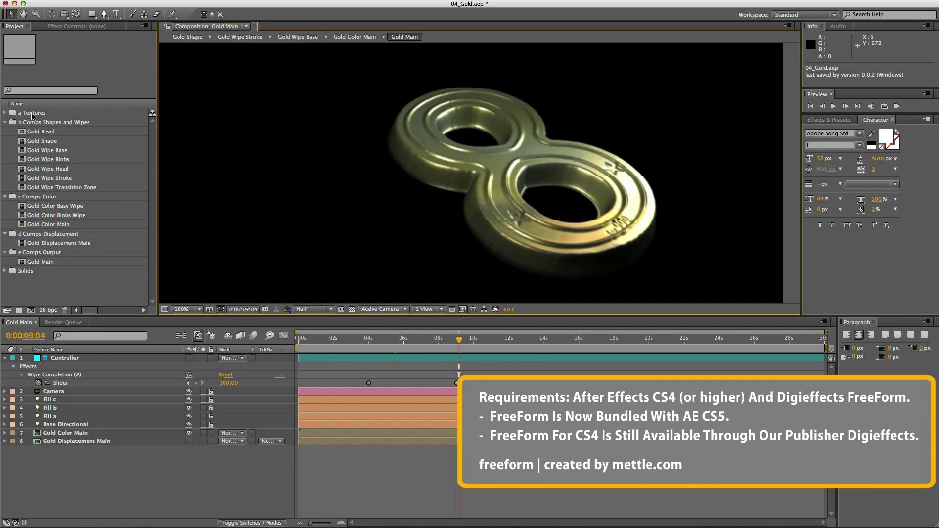
Collapse the c Comps Color, d Comps Displacement and e Comps Output folders in the project
left_click(5, 197)
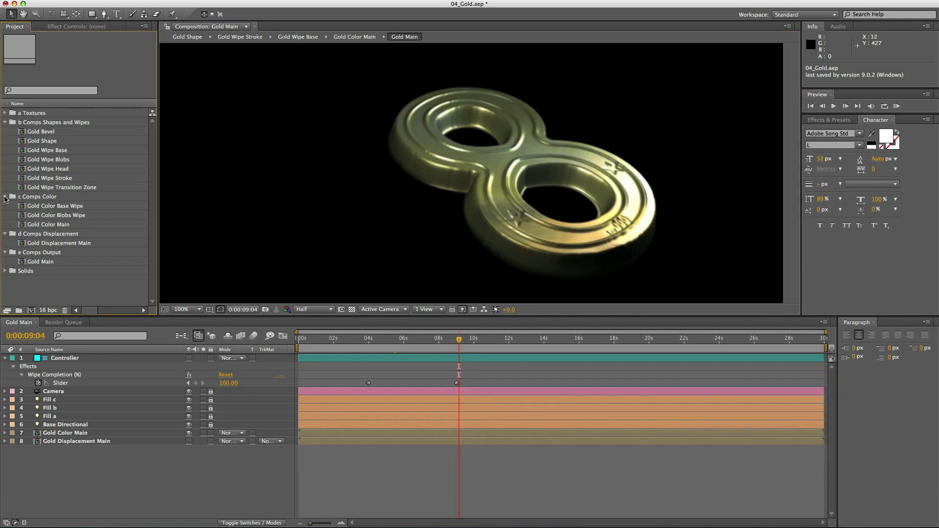
left_click(5, 206)
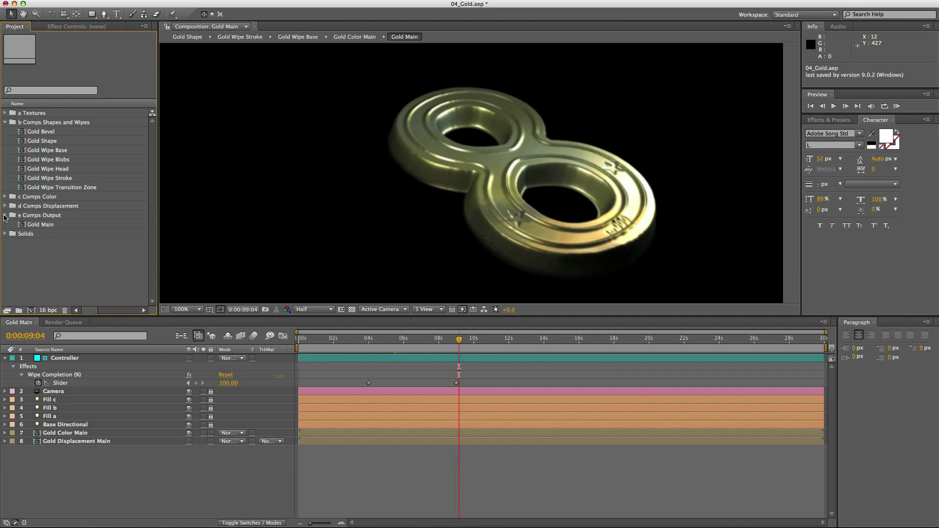
left_click(6, 216)
Change the text in the Gold Shape composition to 1, then close that composition to return to Gold Main
double_click(25, 142)
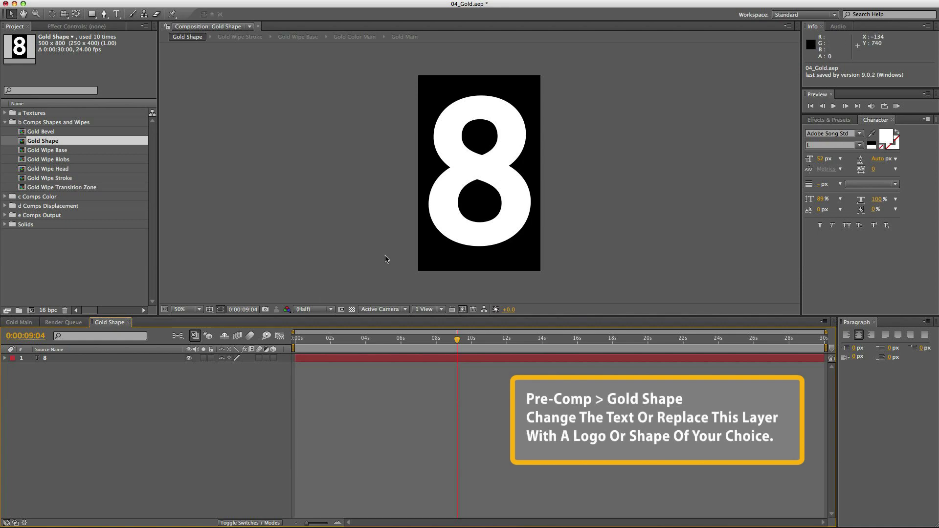
double_click(464, 229)
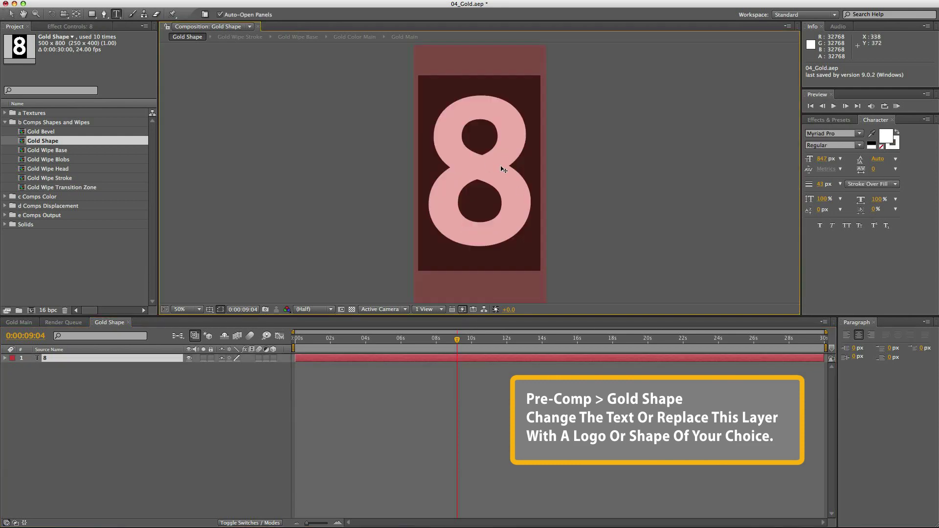
type("1")
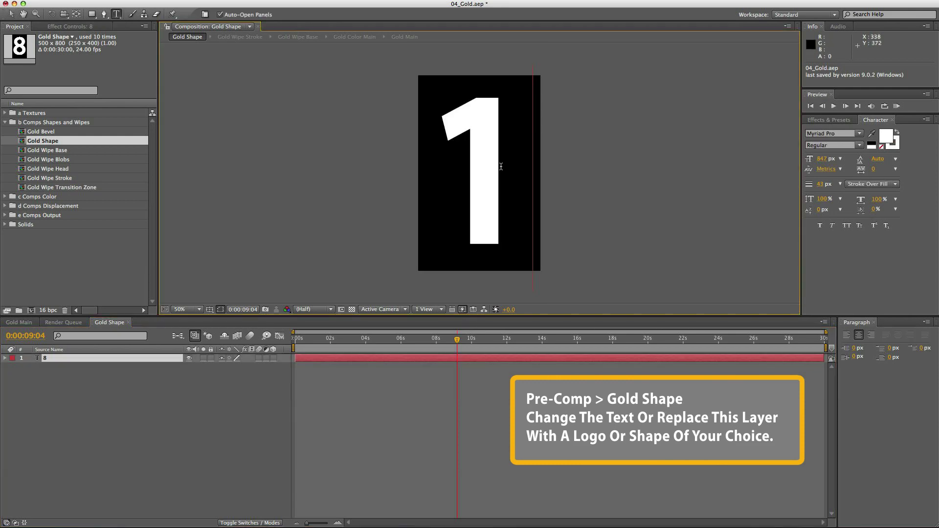
left_click(128, 322)
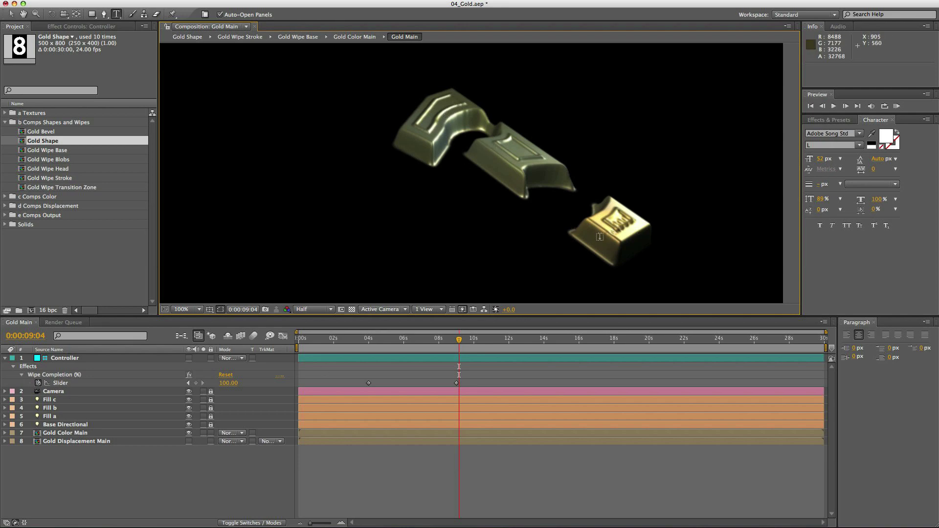
In the Gold Wipe Stroke composition, delete the layers Shape Wiper 002 through Shape Wiper 125
double_click(22, 179)
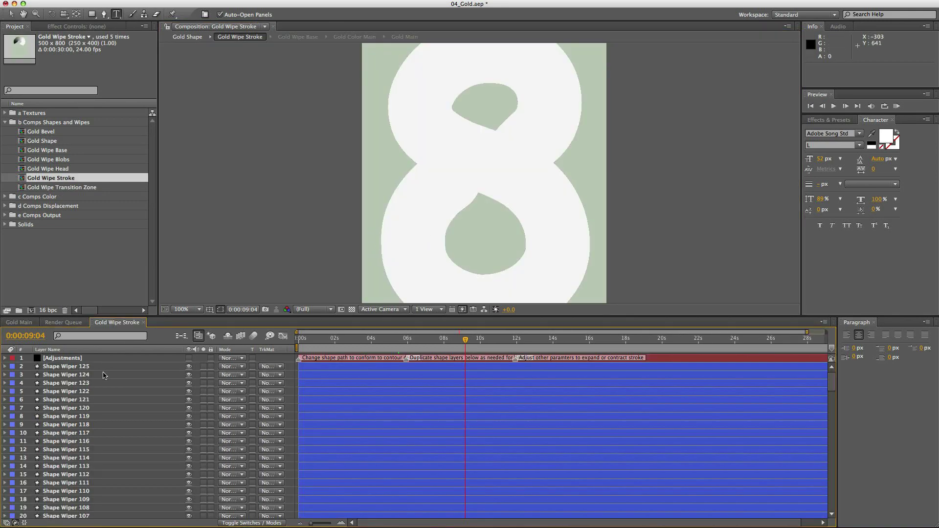
scroll(99, 374, "down", 20)
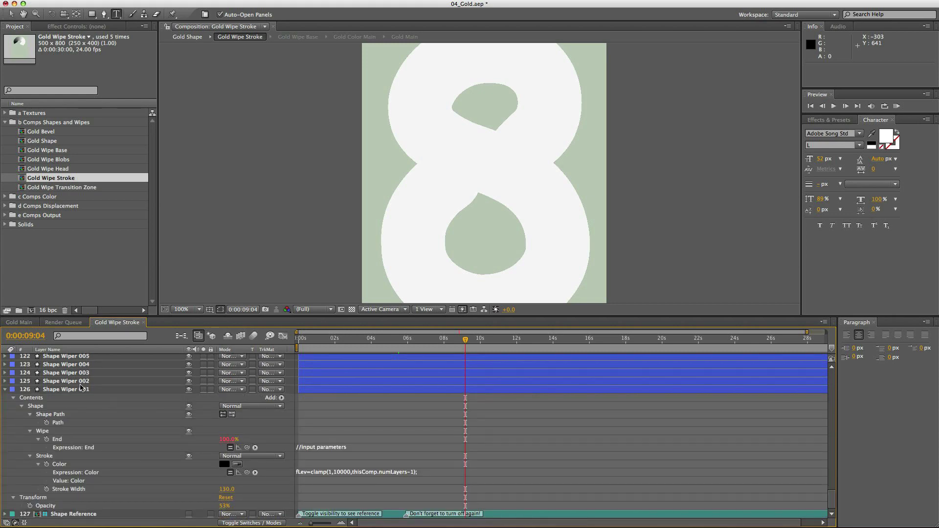
left_click(79, 382)
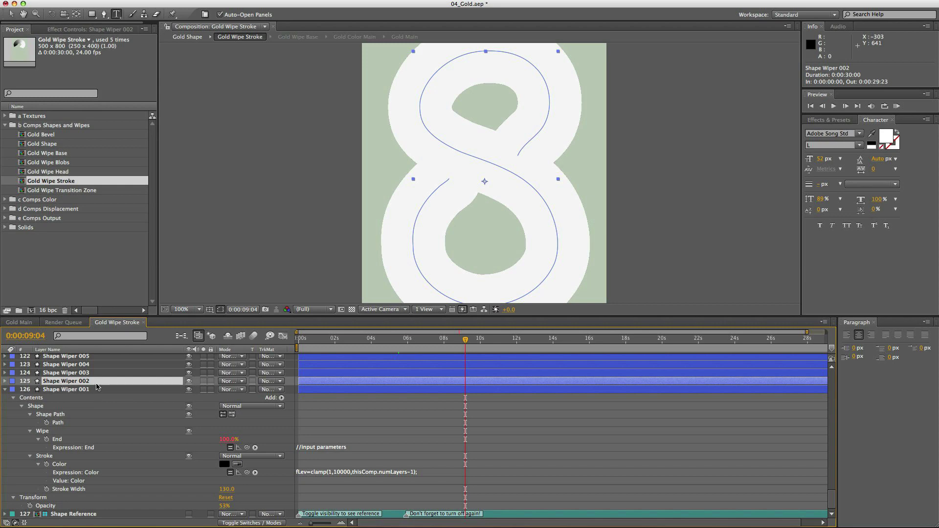
scroll(96, 387, "up", 20)
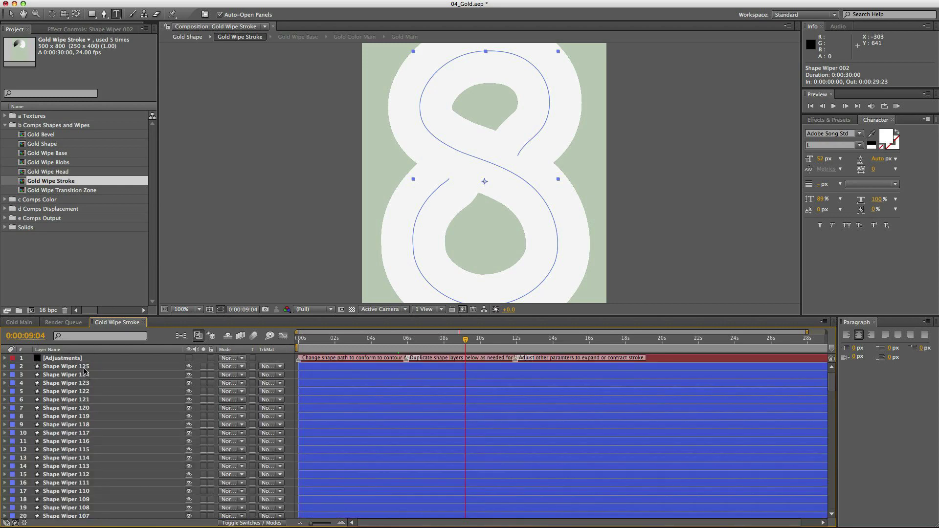
left_click(84, 368, "shift")
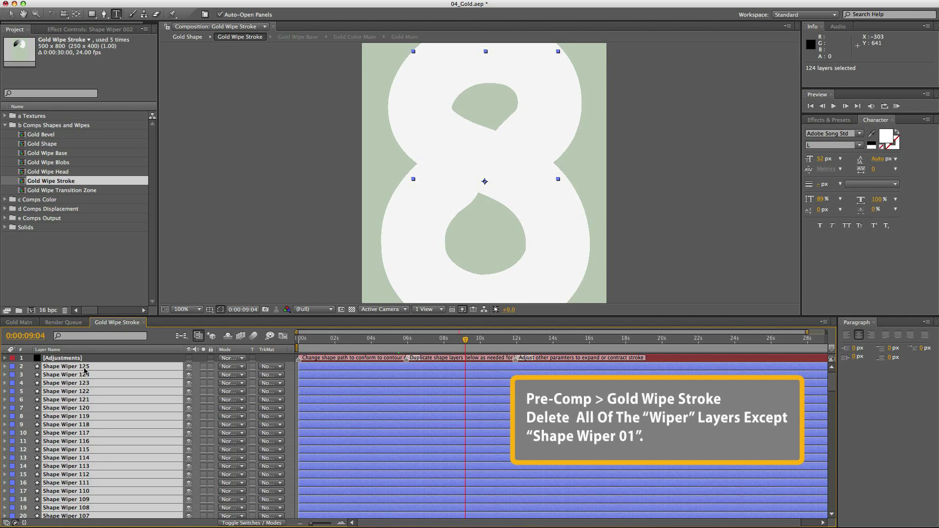
key("Delete")
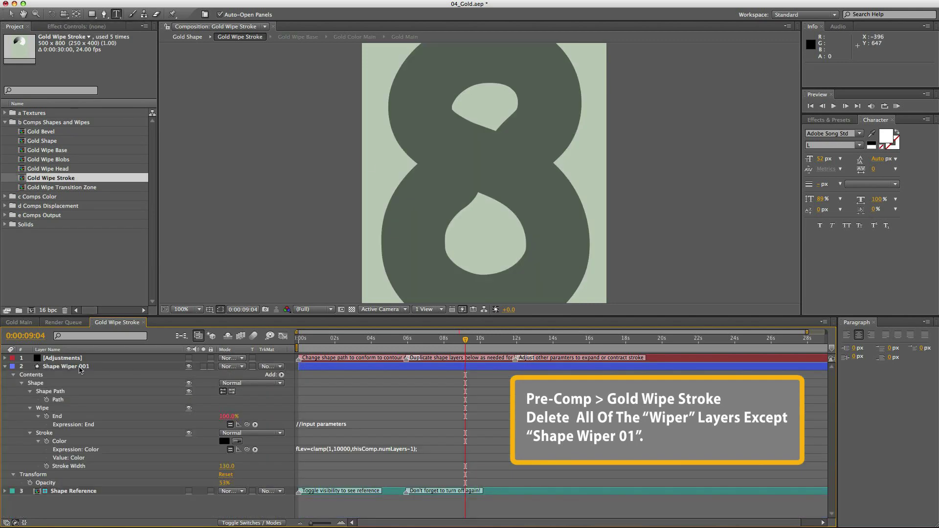
Select Shape Wiper 001 with the Selection tool and show the Shape Reference layer beneath it at 50% magnification
left_click(99, 365)
key("v")
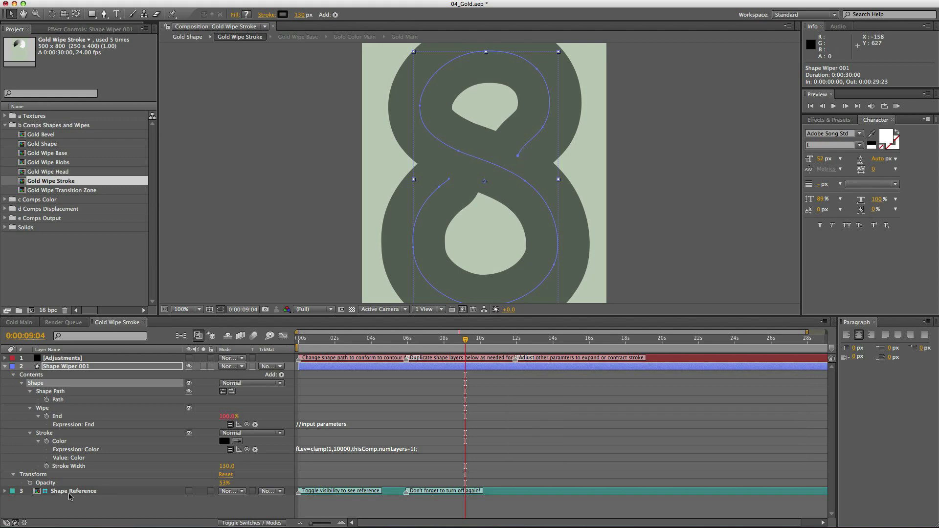
left_click(189, 491)
scroll(479, 116, "down", 1)
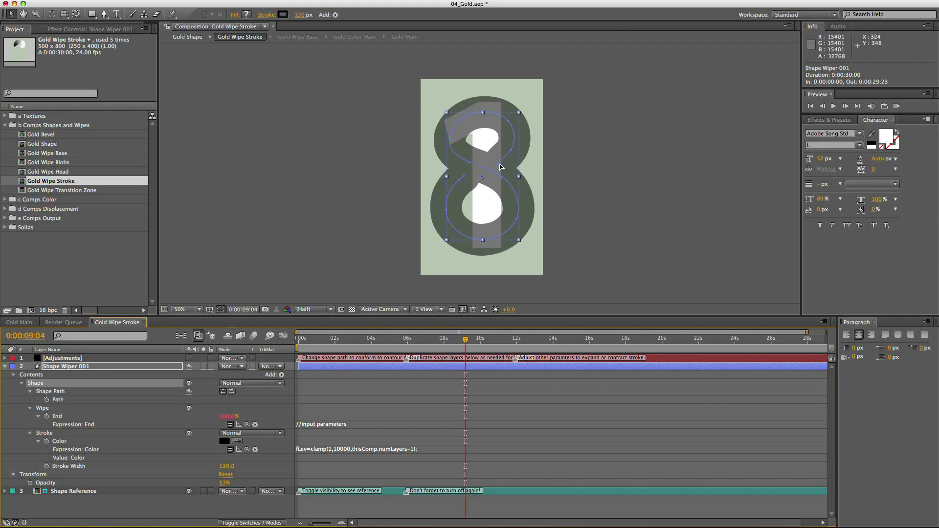
Reposition the first vertices of the Shape Wiper 001 path along the numeral 1, starting at about 49, 112
left_click_drag(499, 165, 433, 119)
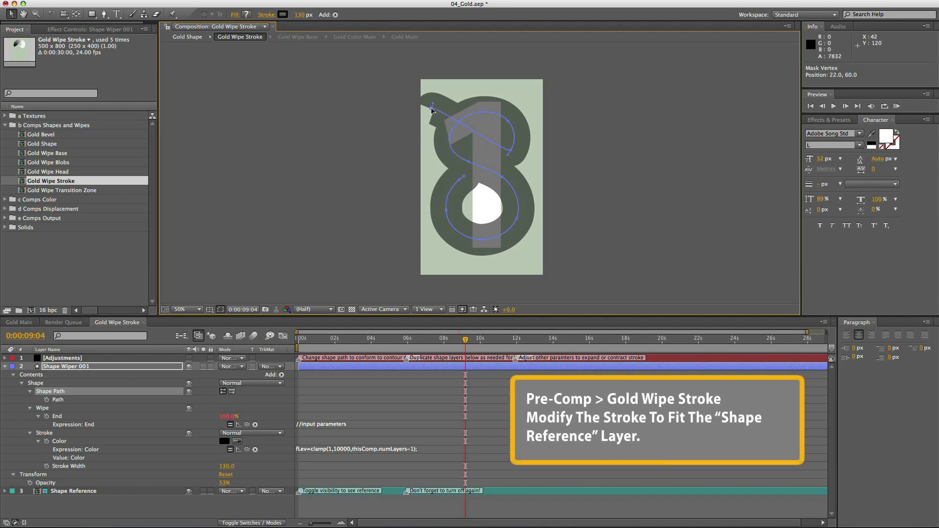
left_click_drag(432, 111, 445, 133)
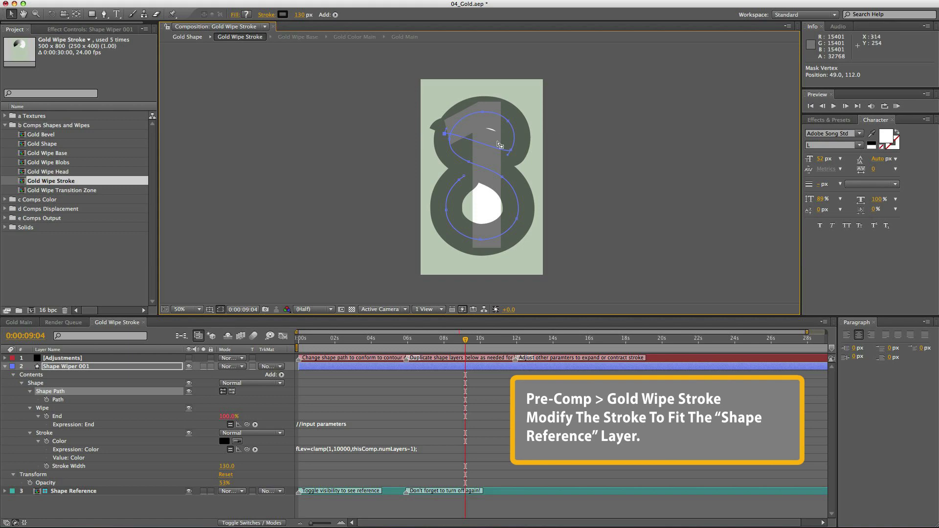
mouse_move(510, 152)
left_mouse_down()
mouse_move(478, 114)
mouse_move(513, 125)
mouse_move(497, 149)
mouse_move(490, 241)
left_mouse_up()
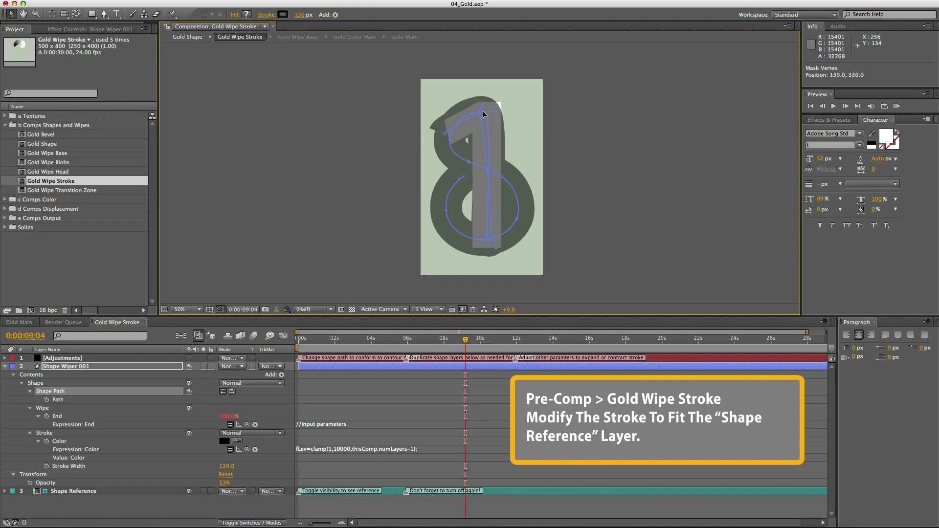
left_click_drag(483, 114, 509, 141)
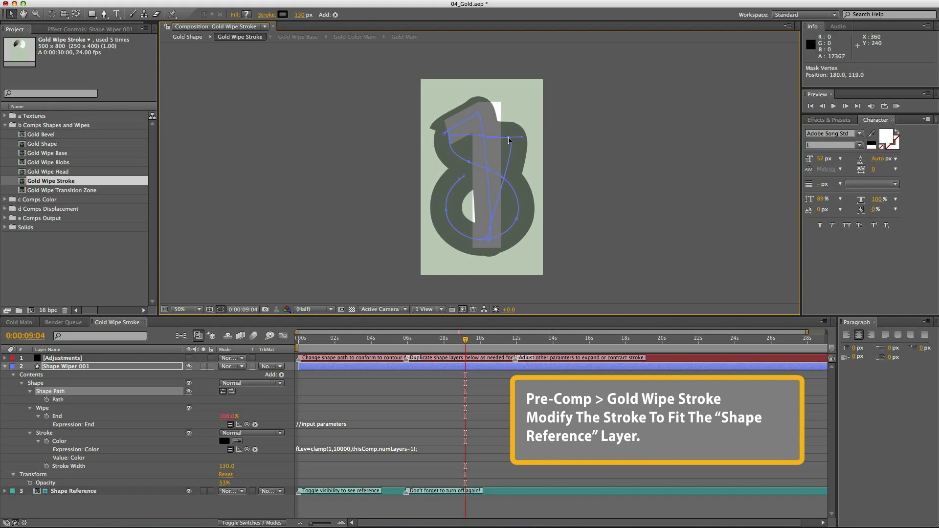
Remove the surplus vertices of the figure-eight from the Shape Wiper 001 path with the Pen tool
key("g")
left_click(509, 142)
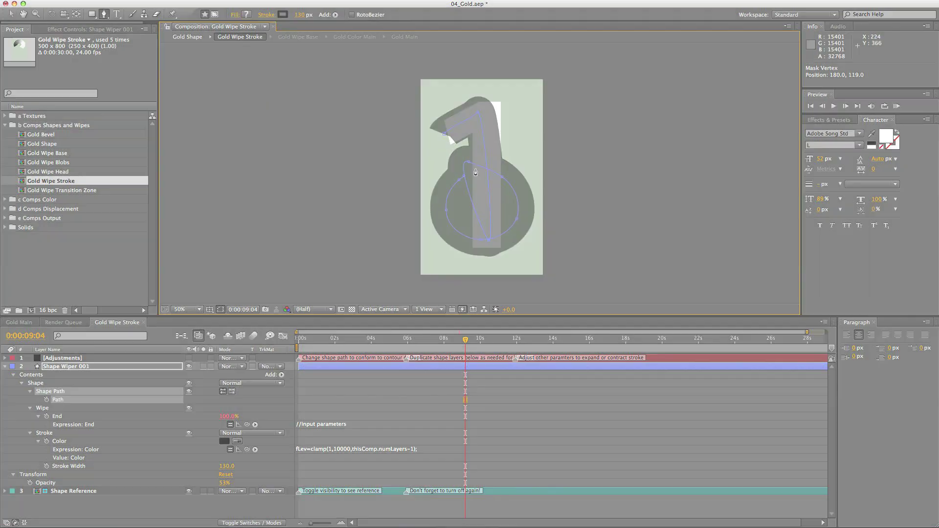
left_click(468, 161)
left_click(502, 176)
left_click(517, 219)
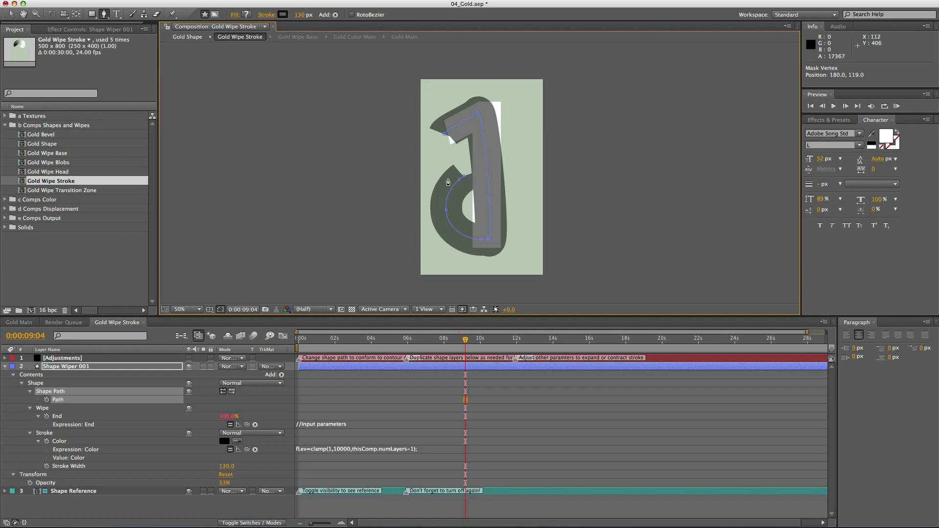
left_click(465, 179)
left_click(446, 210)
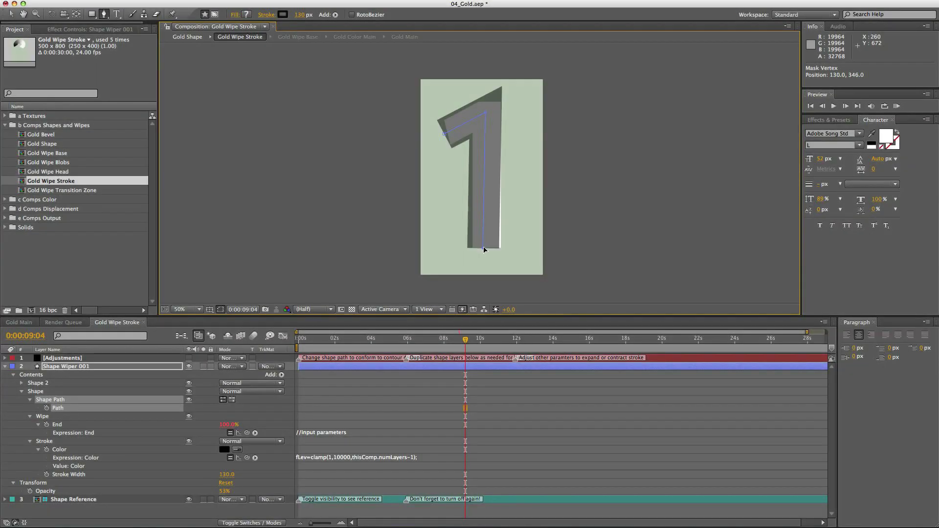
Fine-tune the Shape Wiper 001 path vertices to about 136, 352 at the base, 135, 68 at the corner and 48, 113 at the tip
left_click_drag(486, 249, 487, 253)
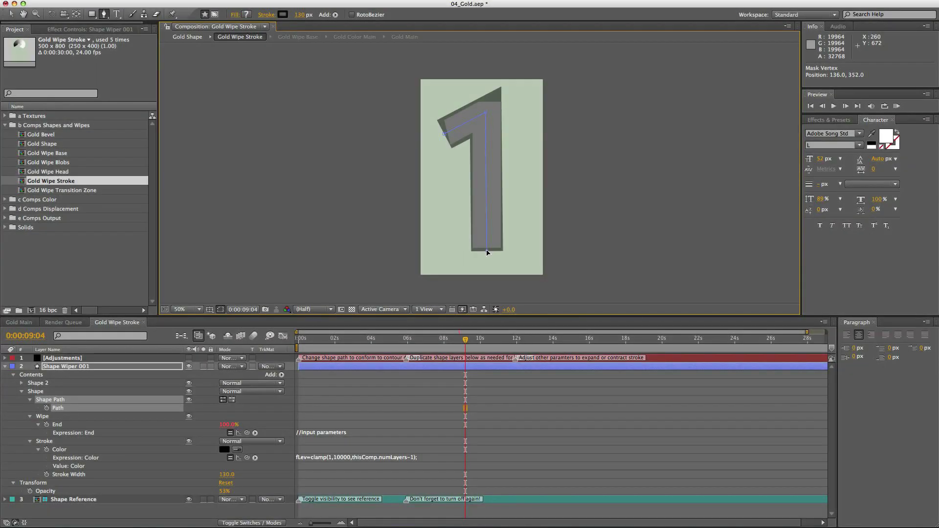
left_click(487, 114)
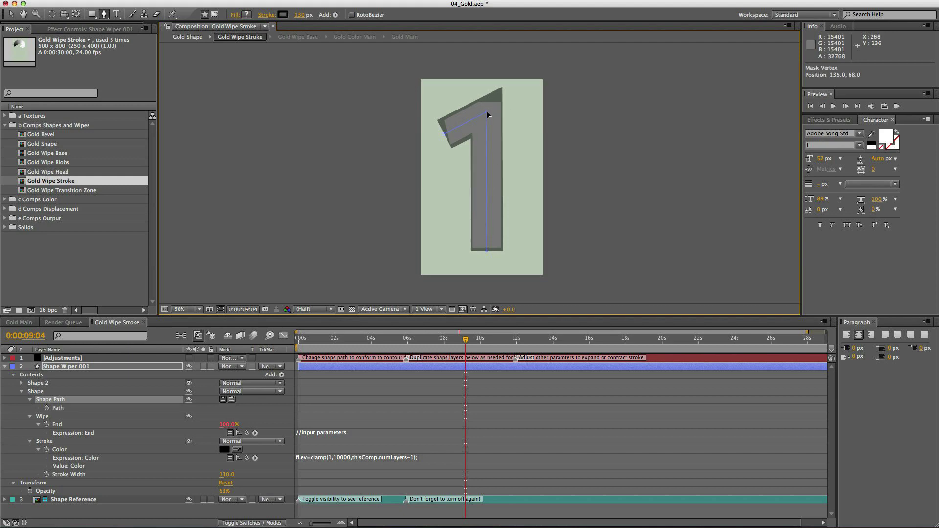
left_click(442, 135)
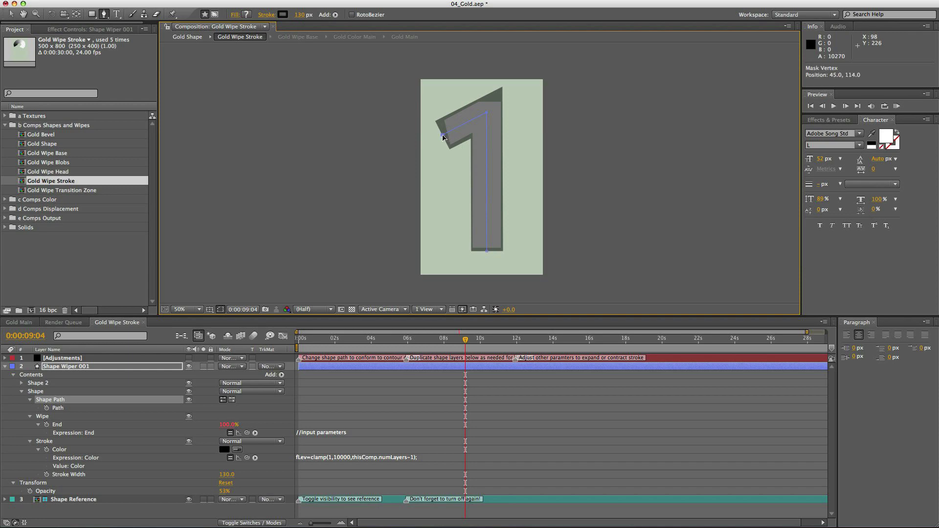
left_click_drag(443, 136, 445, 136)
Move the current time to 0:00:09:11, hide the Shape Reference layer, and check the result in Gold Main
mouse_move(466, 339)
left_mouse_down()
mouse_move(385, 342)
mouse_move(479, 340)
mouse_move(408, 341)
mouse_move(470, 339)
left_mouse_up()
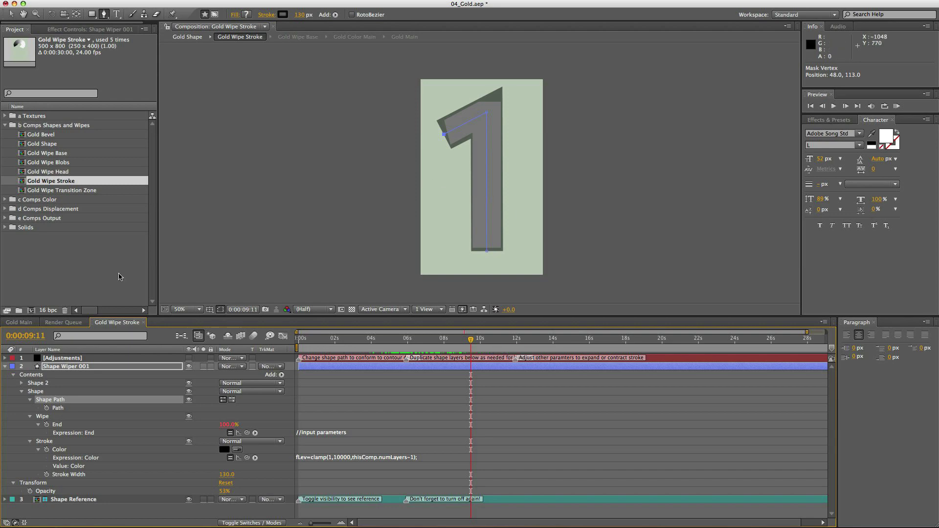
left_click(4, 368)
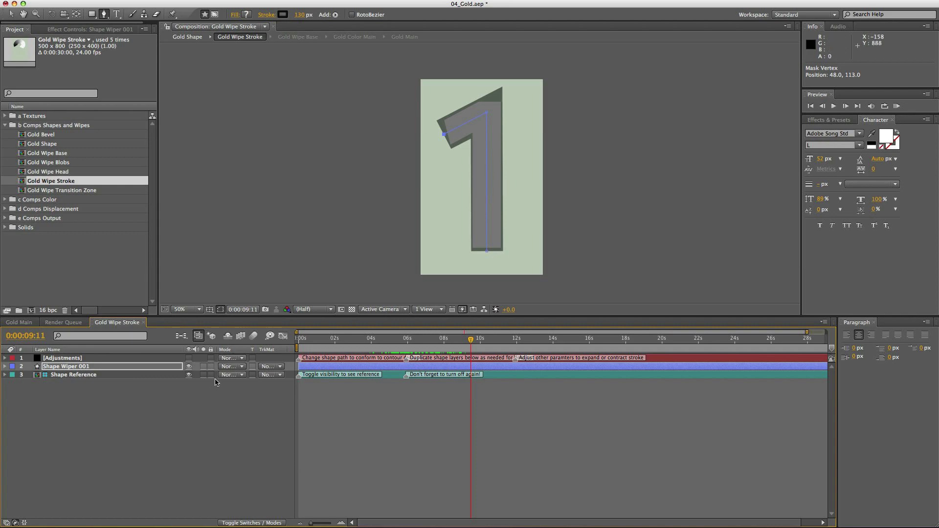
left_click(190, 375)
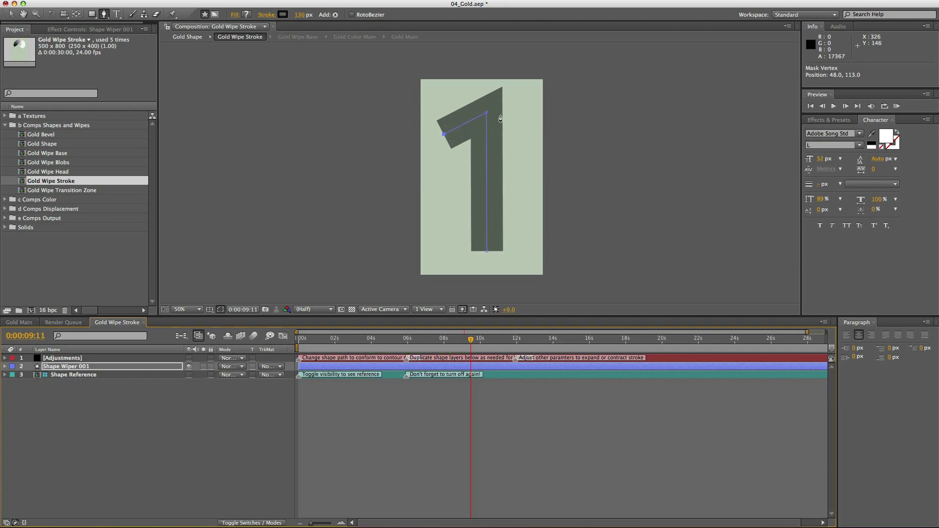
left_click(20, 322)
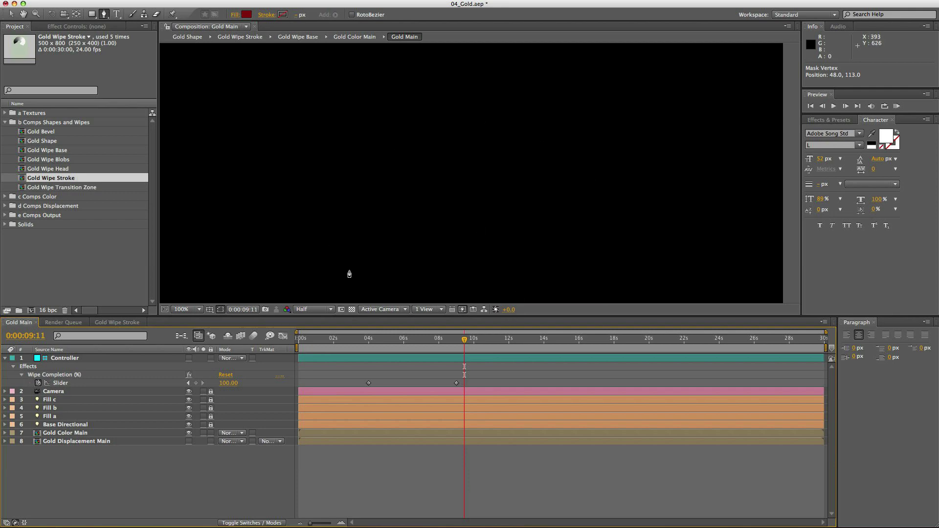
In Gold Wipe Stroke, duplicate Shape Wiper 001 until the copies reach Shape Wiper 019, then preview the wipe at 0:00:07:17
left_click(116, 324)
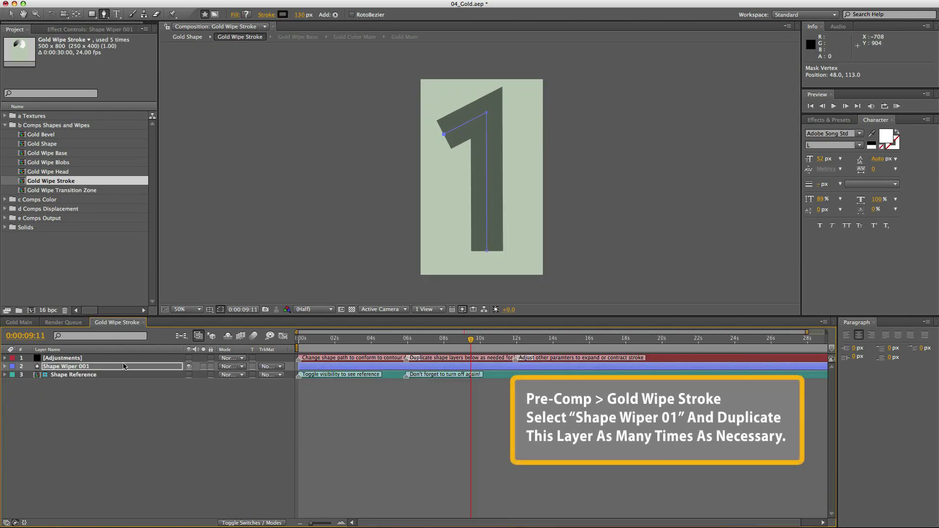
left_click(61, 367)
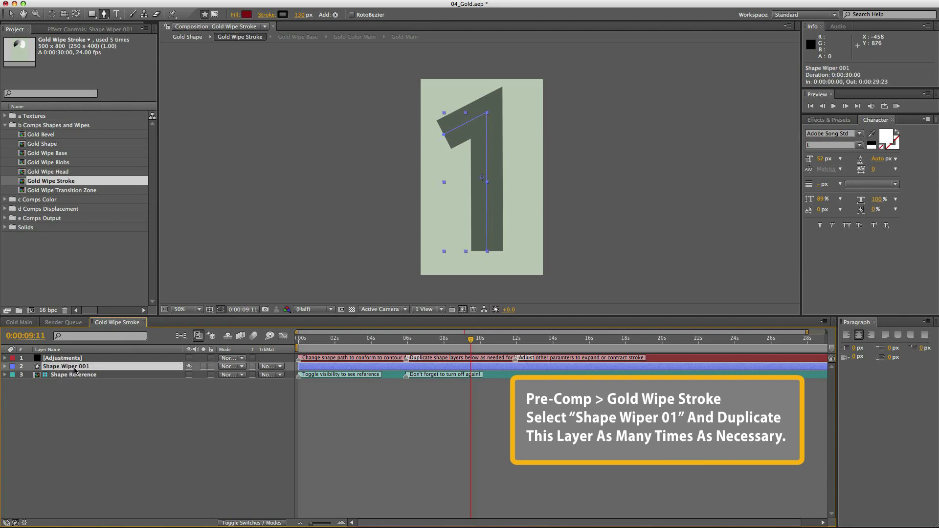
key("ctrl+d")
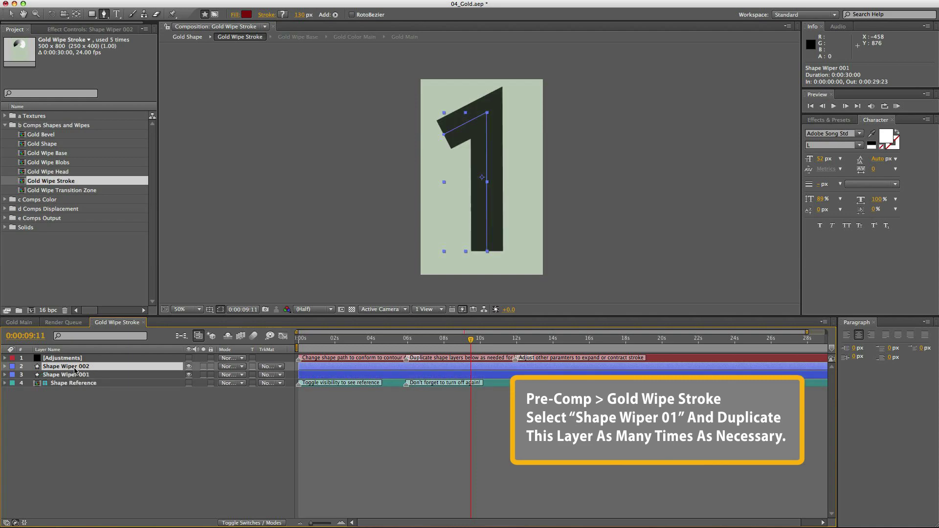
key("super+d")
key("super+d")
key("super+d")
key("super+d")
key("super+d")
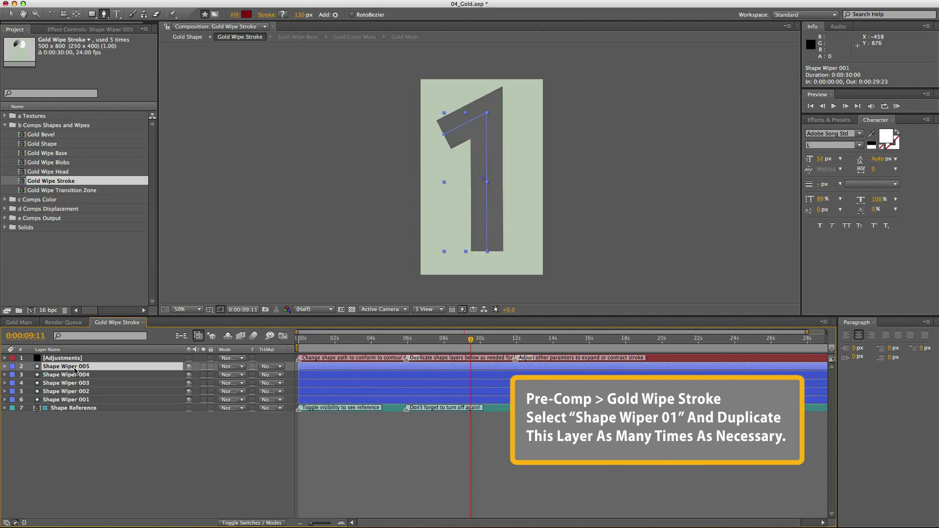
key("super+d")
key("super+d")
key("super+d")
key("super+d")
key("super+d")
key("super+d")
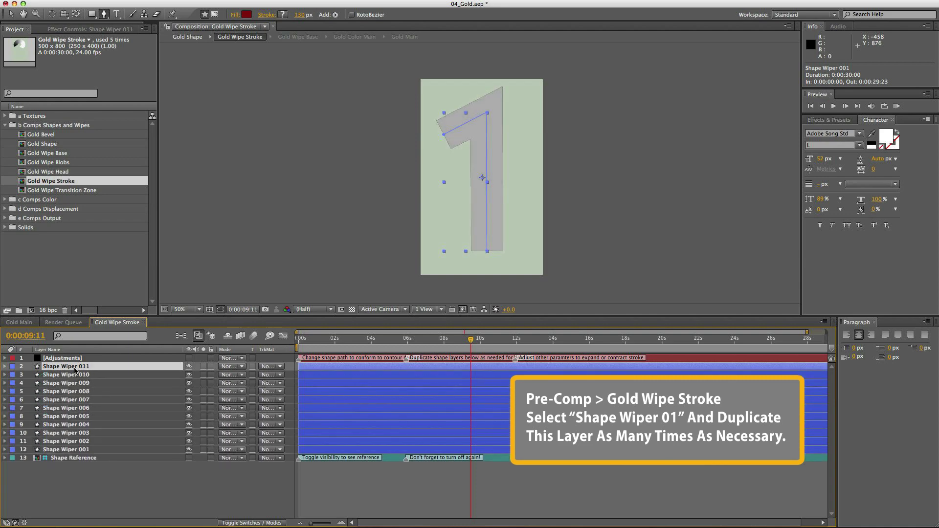
key("super+d")
key("super+d")
key("super+d")
key("super+d")
key("super+d")
key("super+d")
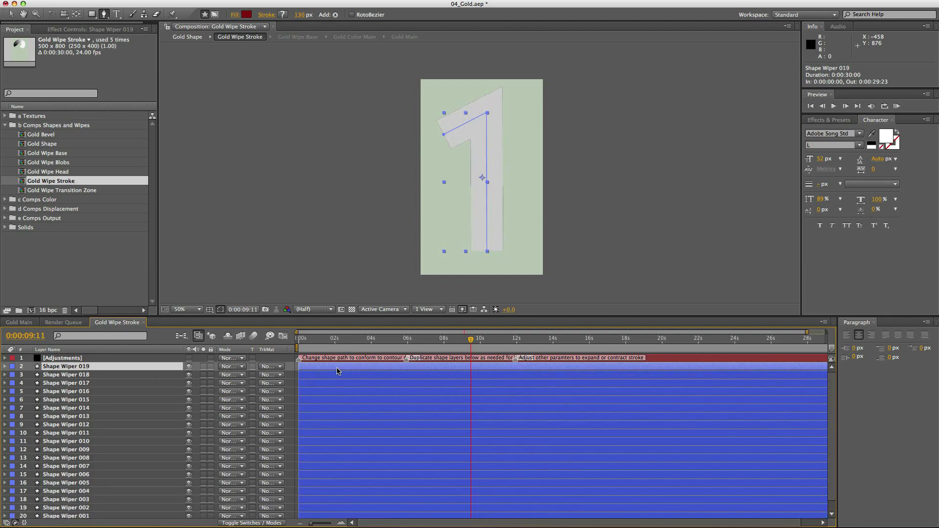
left_click_drag(470, 339, 439, 341)
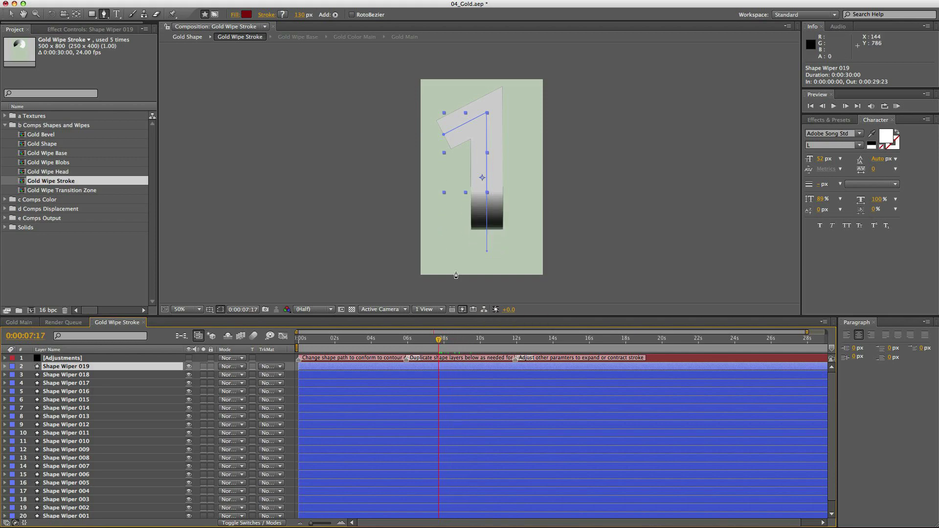
At 0:00:07:02 in Gold Wipe Stroke, duplicate the Shape Wiper layer repeatedly until the copies reach Shape Wiper 051
mouse_move(438, 341)
left_mouse_down()
mouse_move(414, 341)
mouse_move(428, 341)
left_mouse_up()
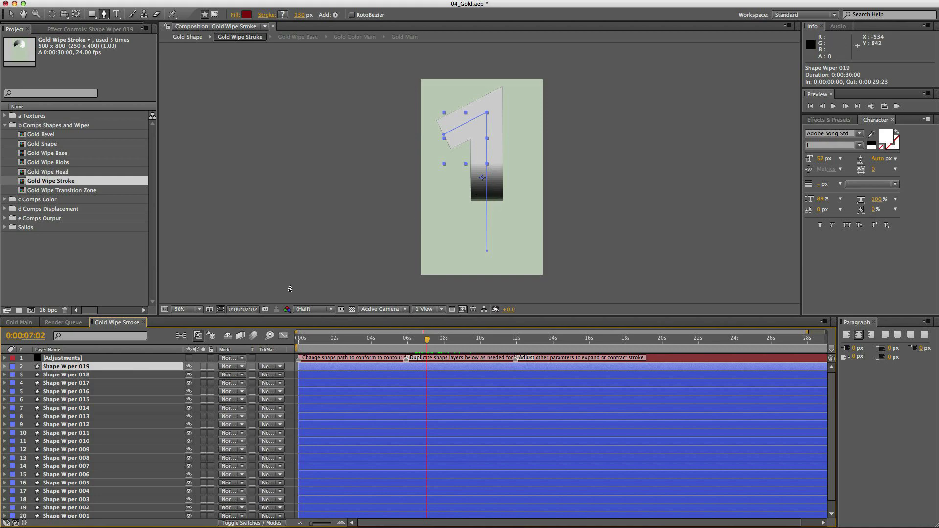
key("super+d")
key("super+d")
key("super+d")
key("super+d")
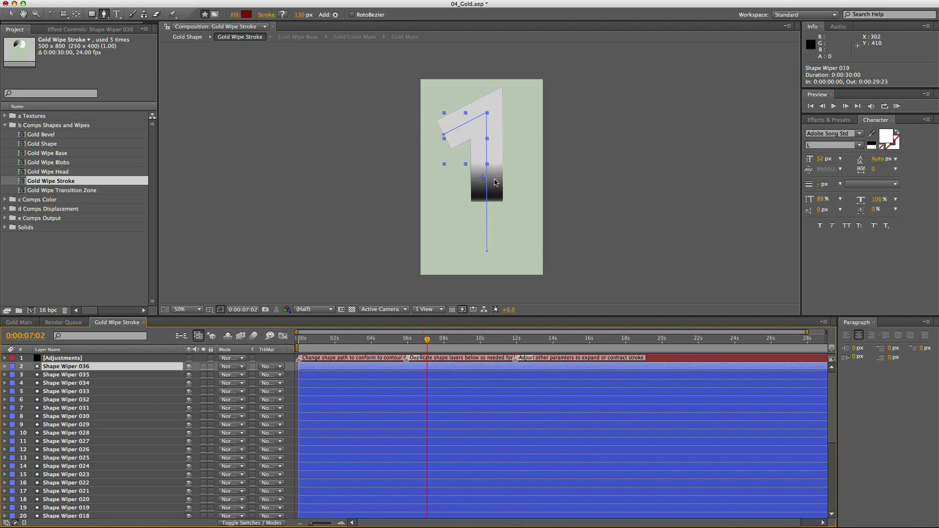
key("super+d")
key("super+d")
key("super+d")
key("super+d")
key("super+d")
key("super+d")
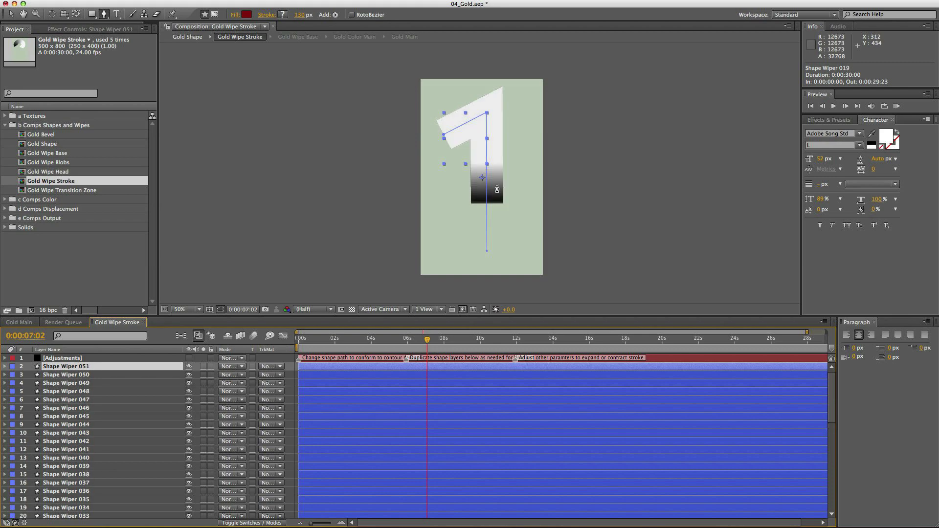
Inspect the CC Vector Blur settings on the Adjustments layer, and collapse them again
left_click(56, 359)
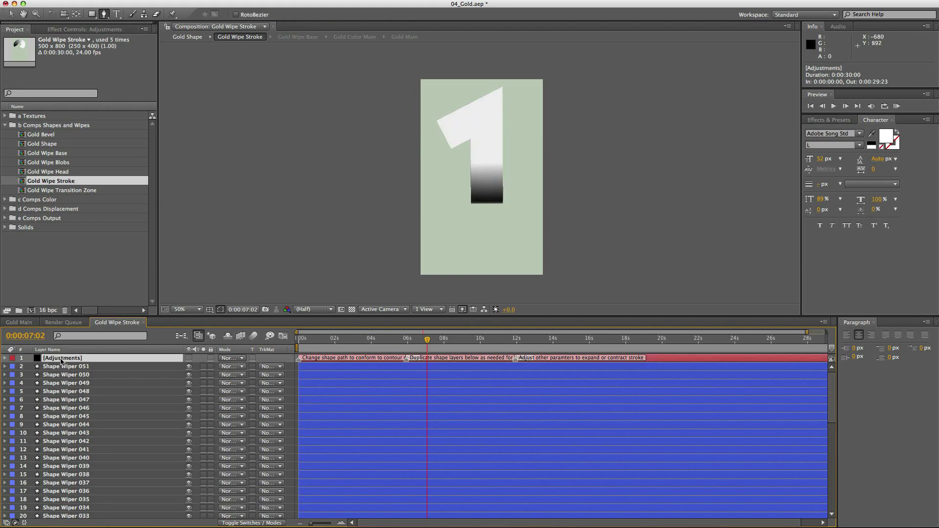
key("e")
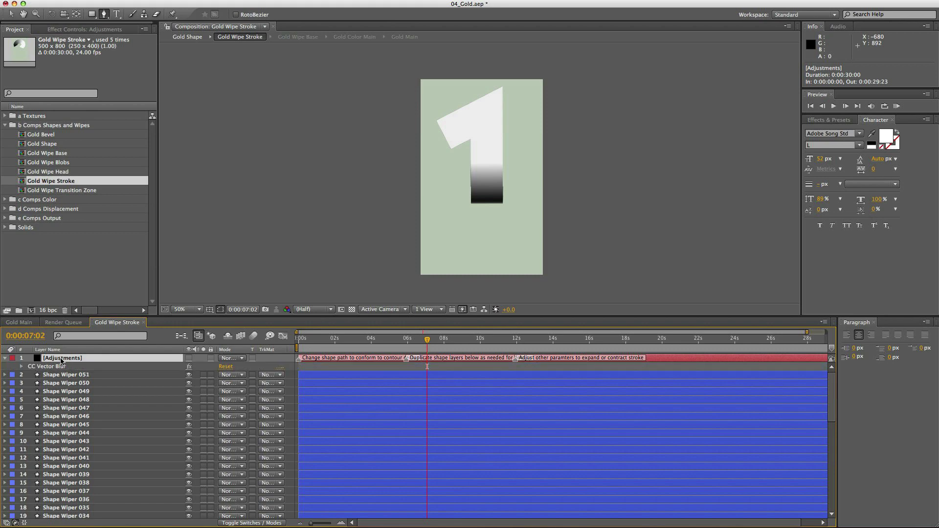
left_click(21, 367)
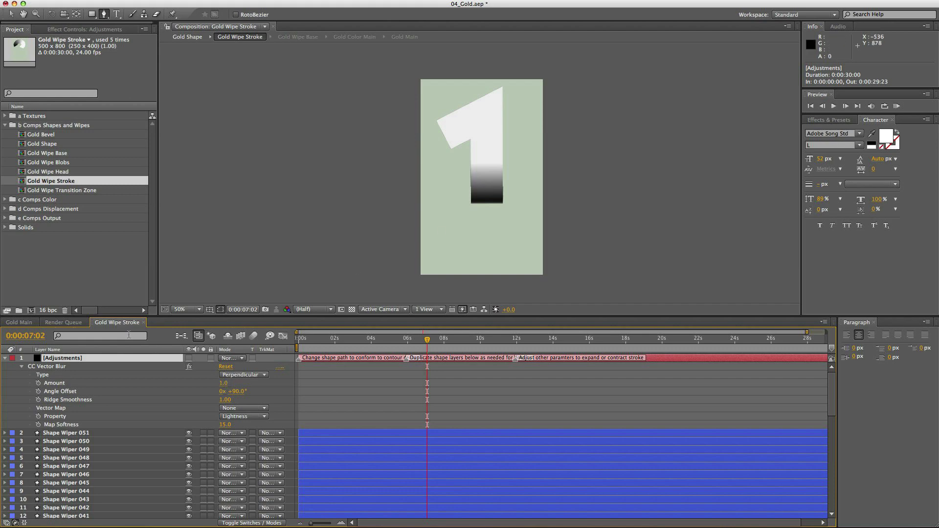
key("e")
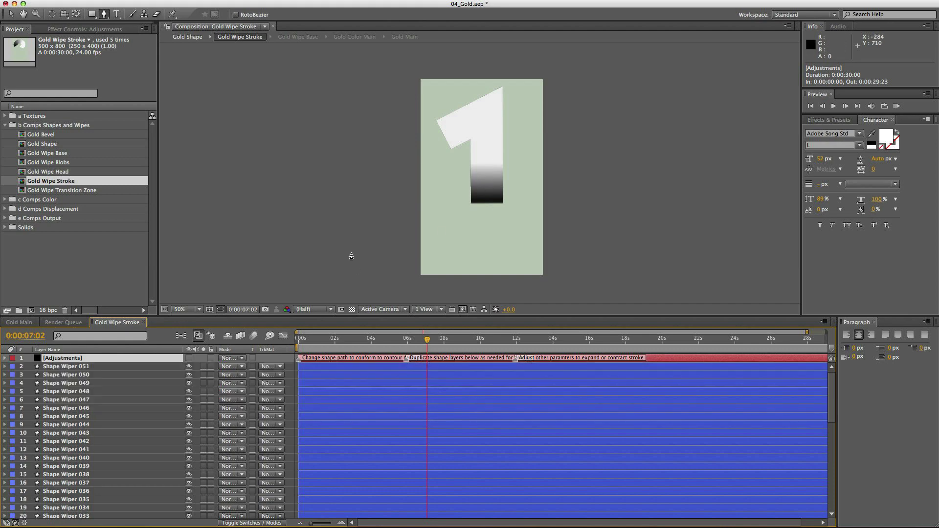
In the Gold Main composition, unlock the Camera layer and select it
left_click(18, 323)
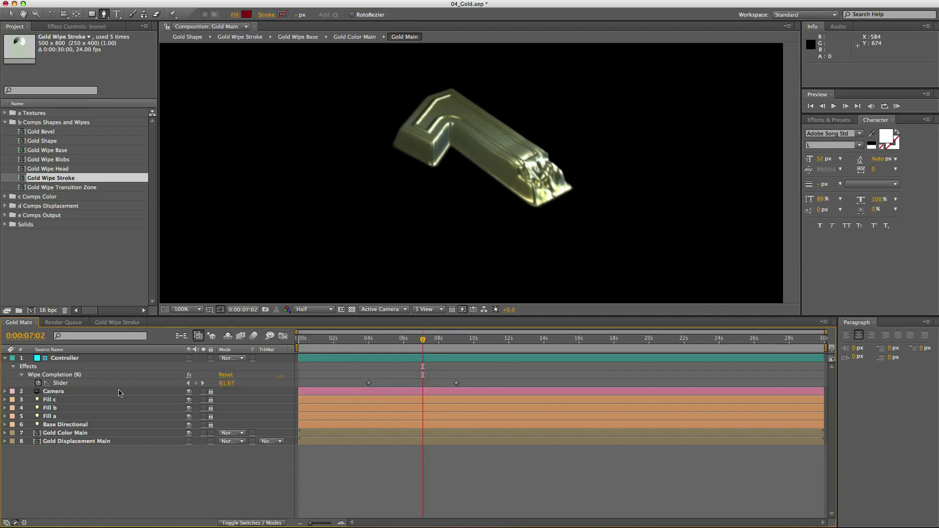
left_click(212, 392)
left_click(82, 393)
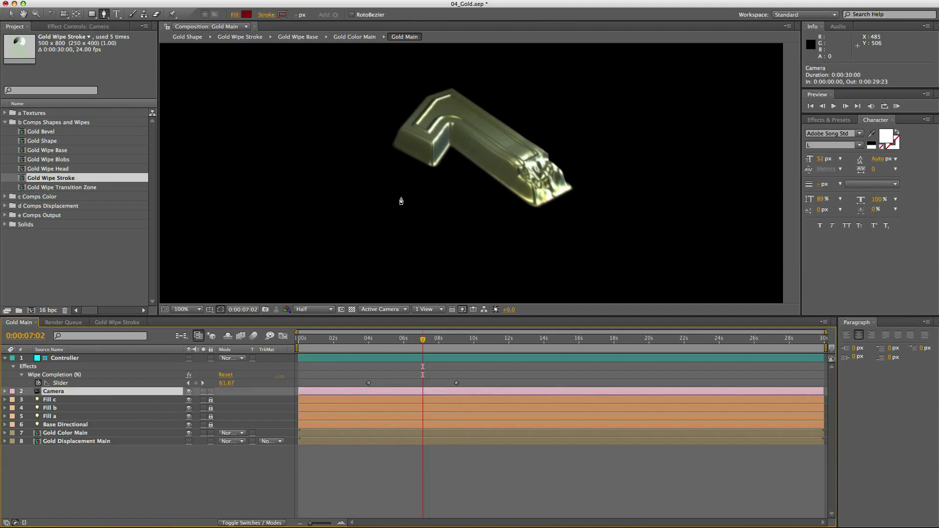